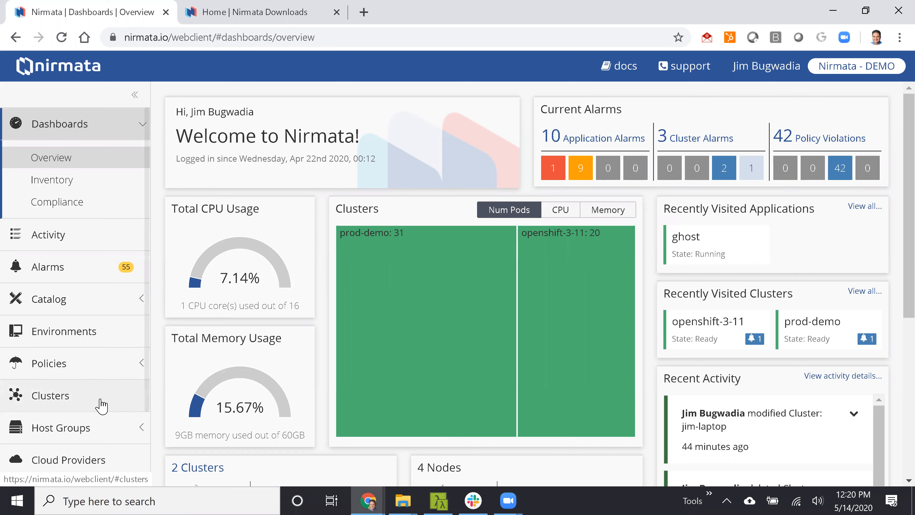
Start adding a cluster, choosing to manage an existing Kubernetes cluster as the cluster type.
left_click(99, 404)
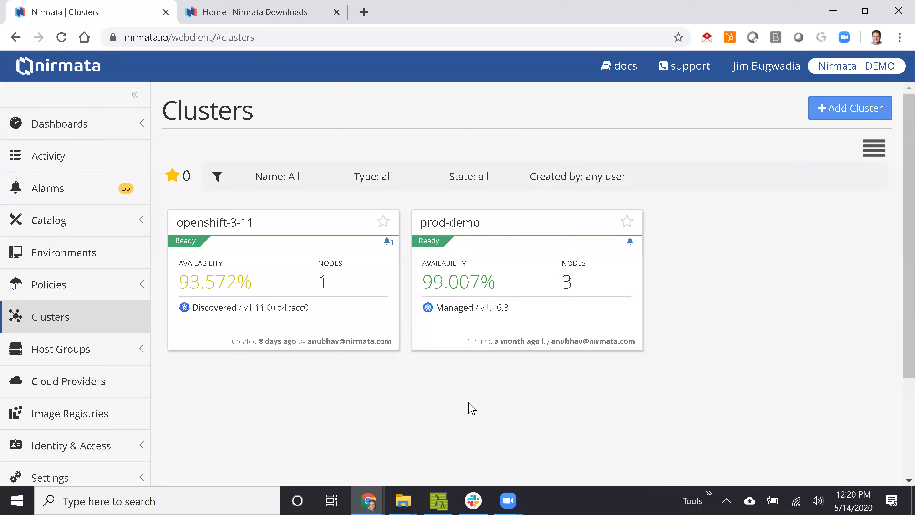
left_click(857, 122)
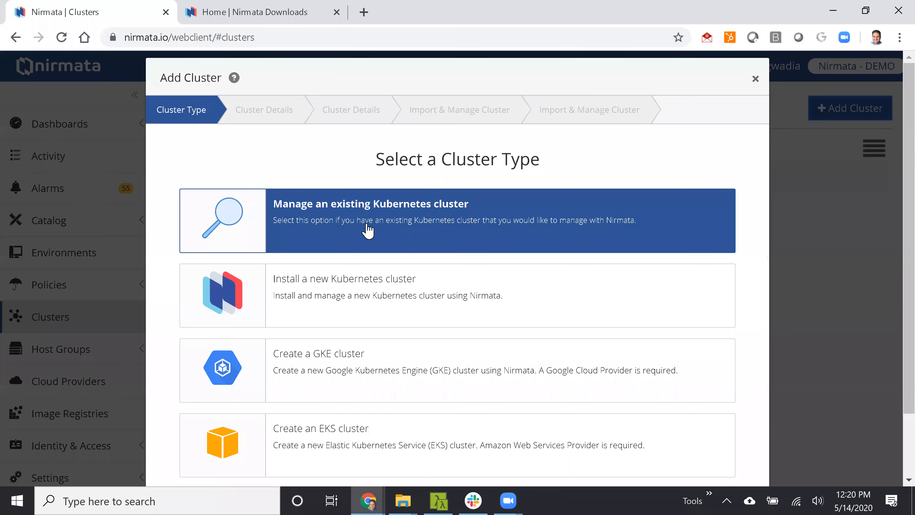
left_click(467, 234)
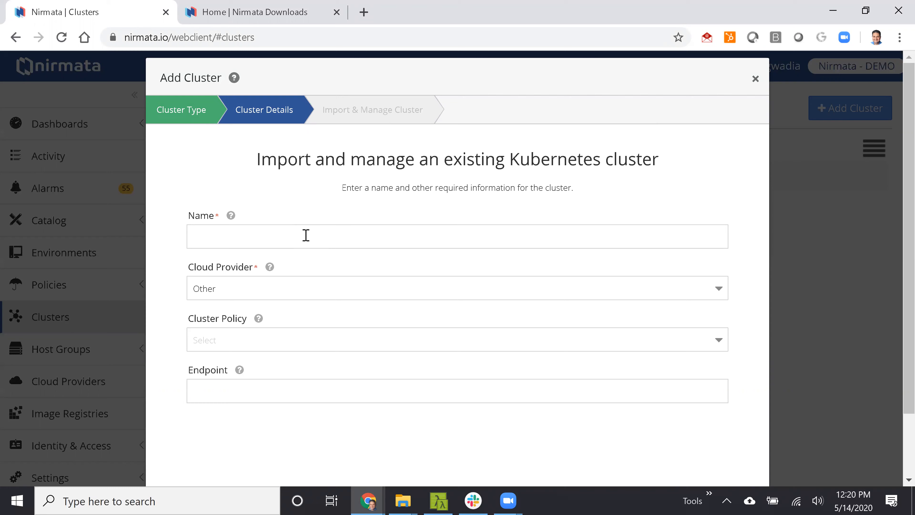
Import the existing cluster as jim-laptop with the default-add-ons cluster policy, and download the controller YAML.
left_click(306, 235)
type("jim")
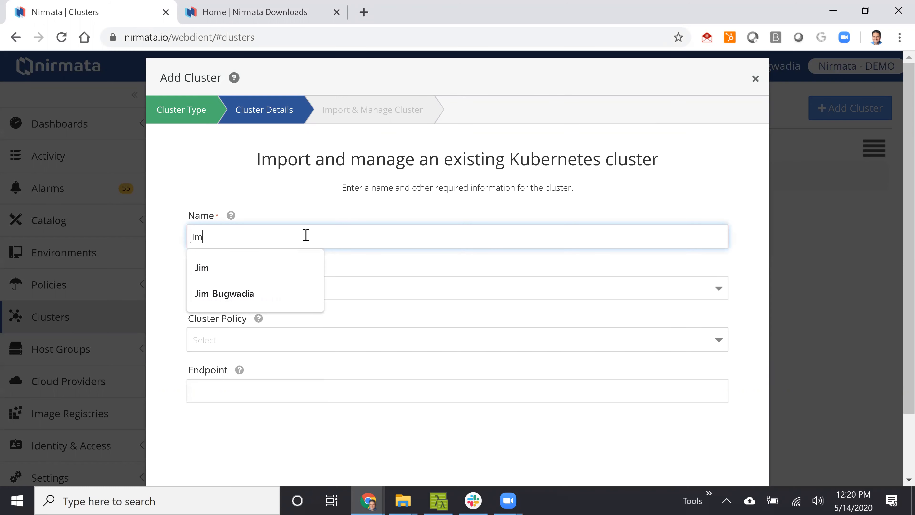
type("-laptop")
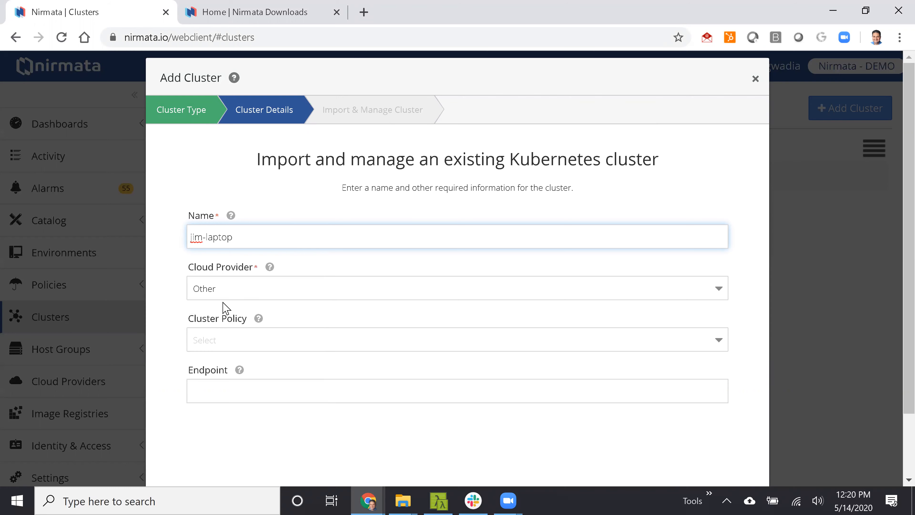
left_click(257, 340)
left_click(261, 386)
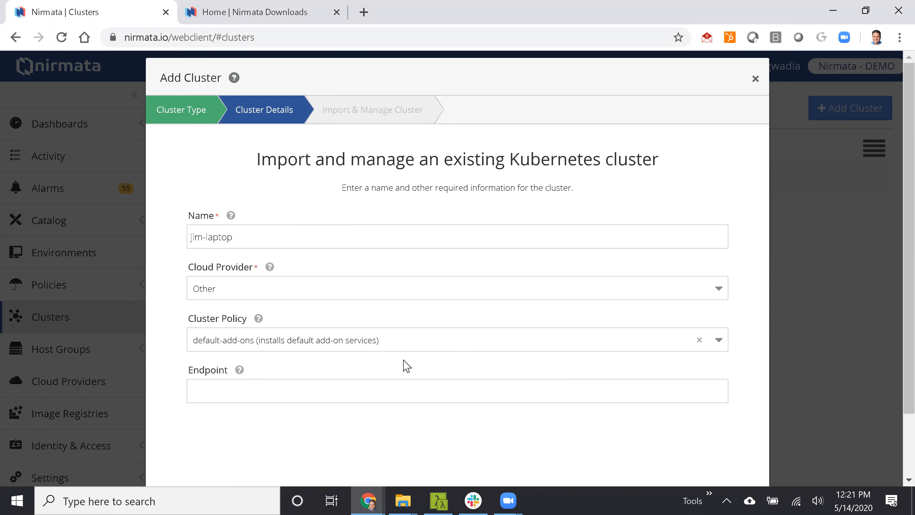
scroll(502, 351, "down", 2)
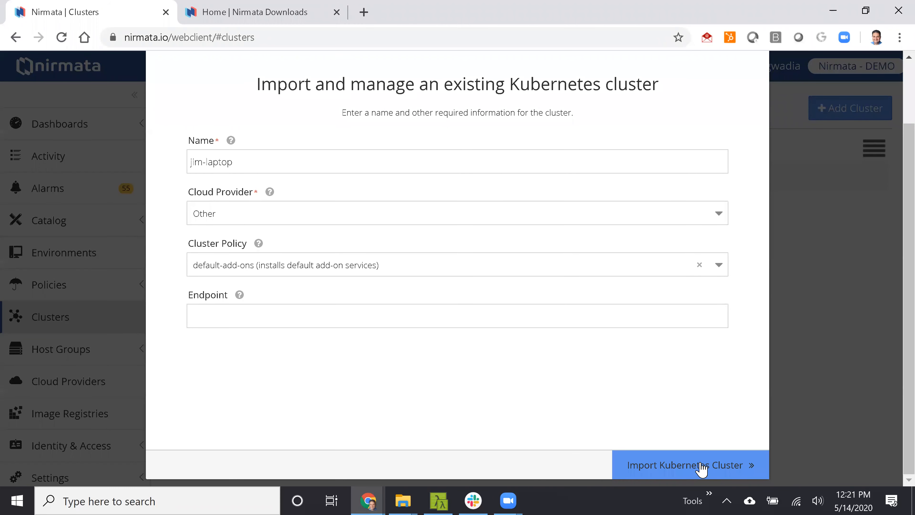
left_click(685, 454)
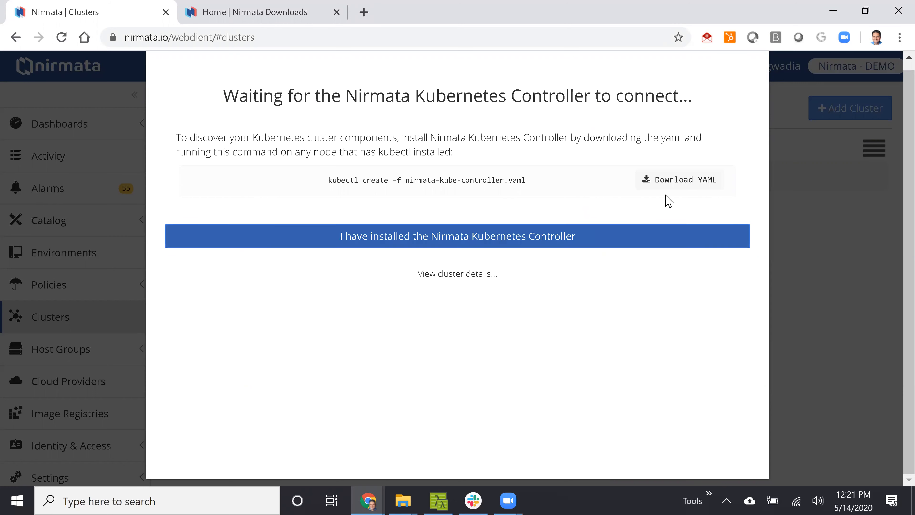
left_click(665, 182)
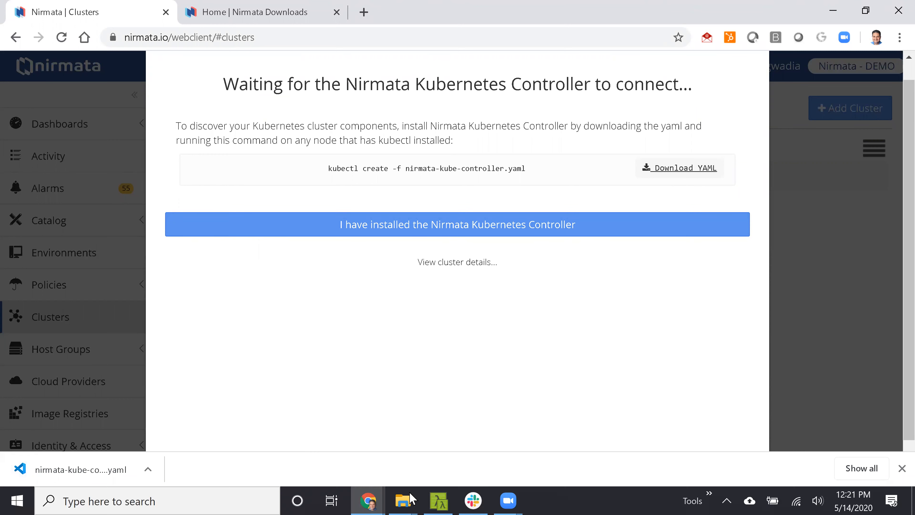
Switch to Cmder and list the cluster's namespaces with kubectl get ns.
mouse_move(439, 498)
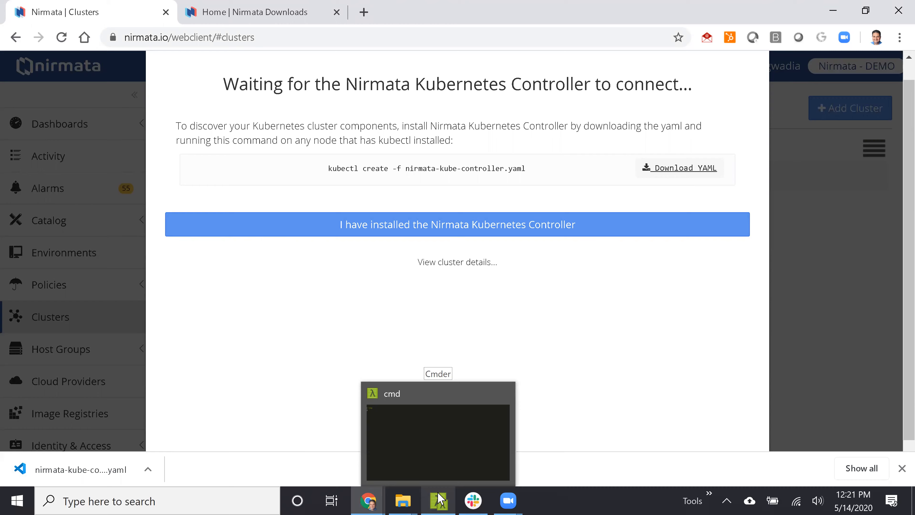
left_click(439, 499)
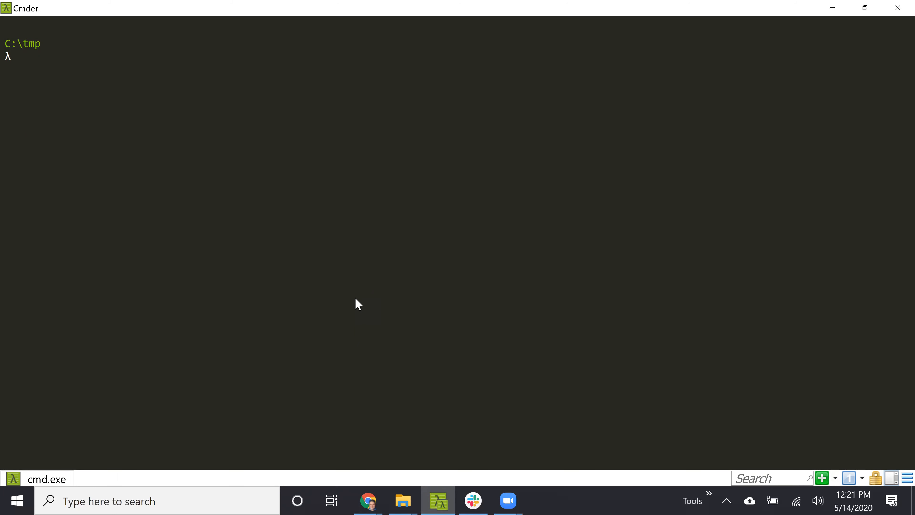
type("kubectl get ns")
key("Return")
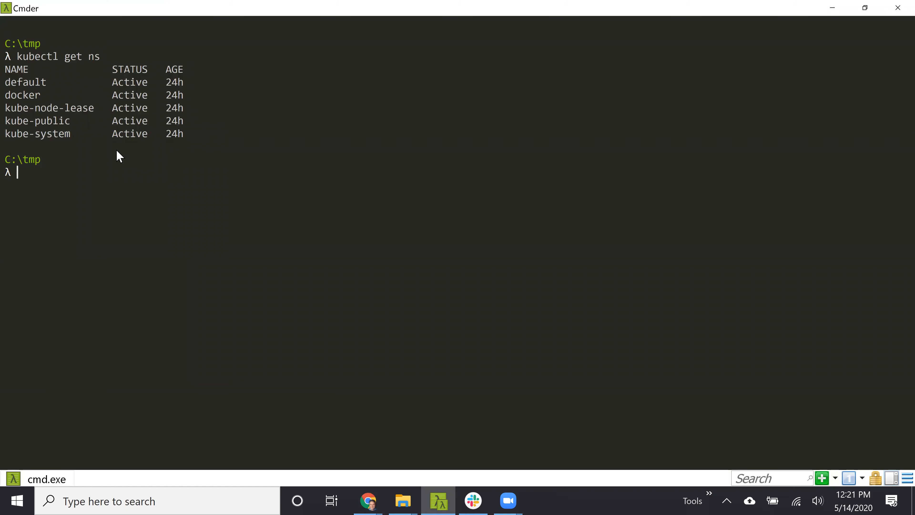
Install the Nirmata controller by running kubectl create -f on nirmata-kube-controller.yaml in the user's Downloads folder.
key("Up")
key("BackSpace")
key("BackSpace")
key("BackSpace")
key("BackSpace")
key("BackSpace")
key("BackSpace")
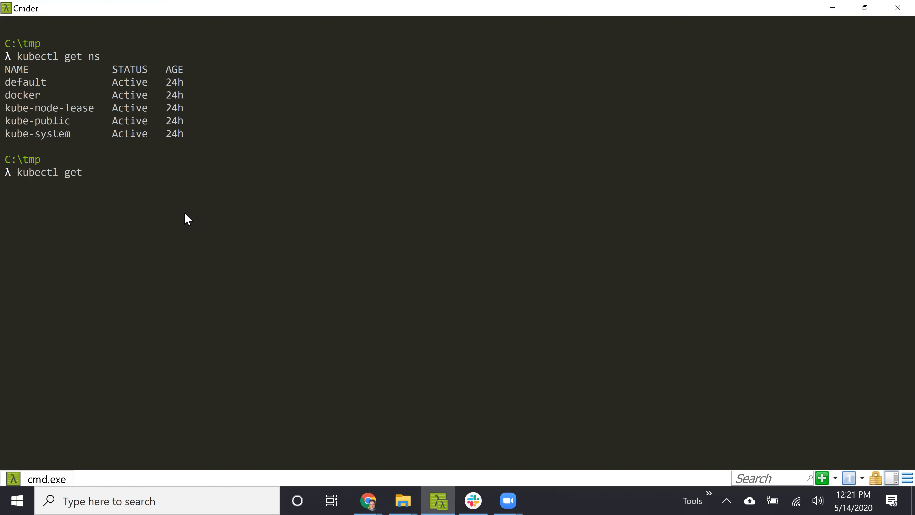
type("create -f C:\\Users\\jbugwadia\\Do")
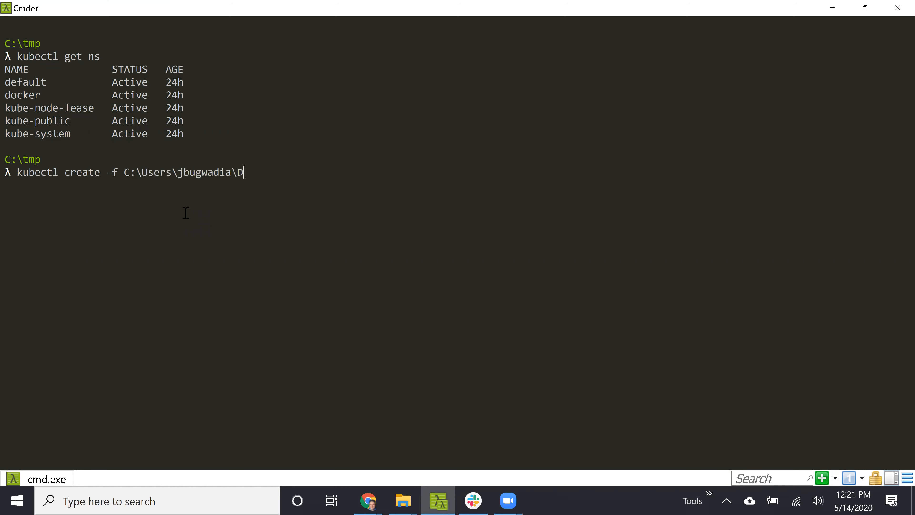
key("Tab")
type("n")
key("Tab")
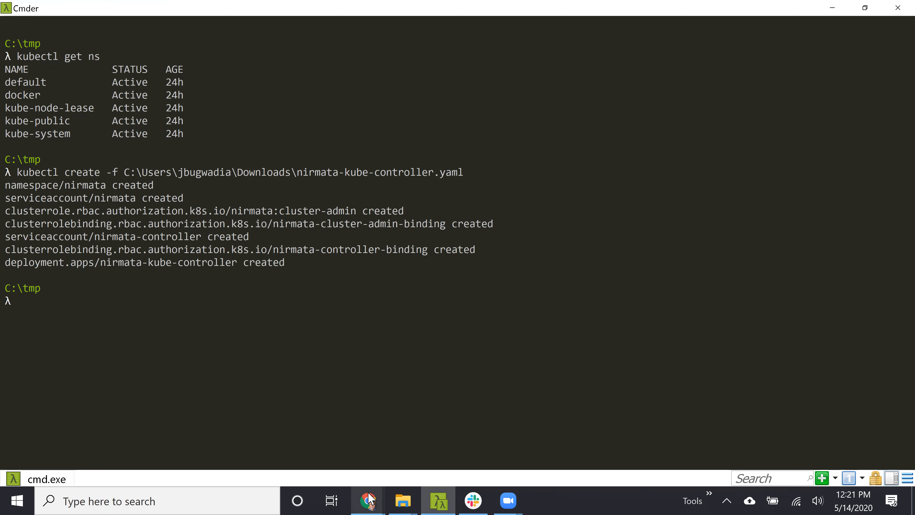
Switch back to the Nirmata page in Chrome and confirm that the Nirmata Kubernetes Controller has been installed.
mouse_move(369, 499)
left_click(417, 446)
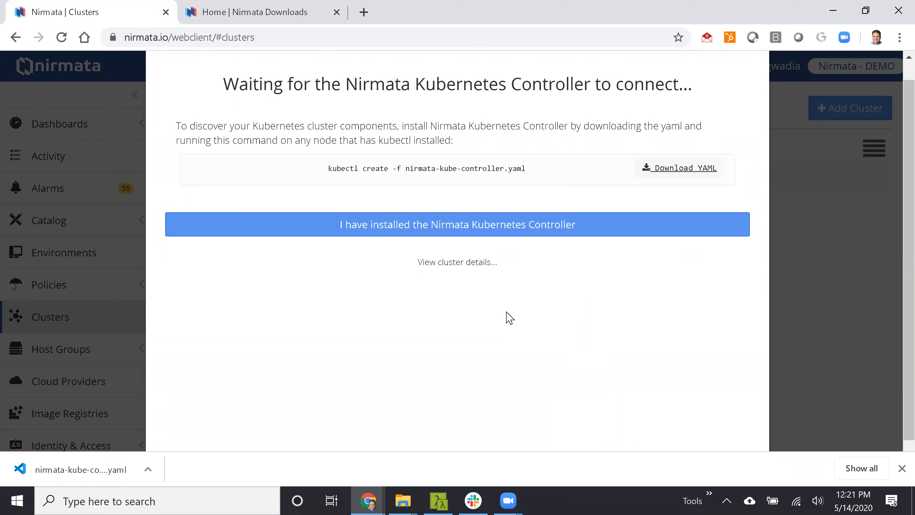
left_click(472, 237)
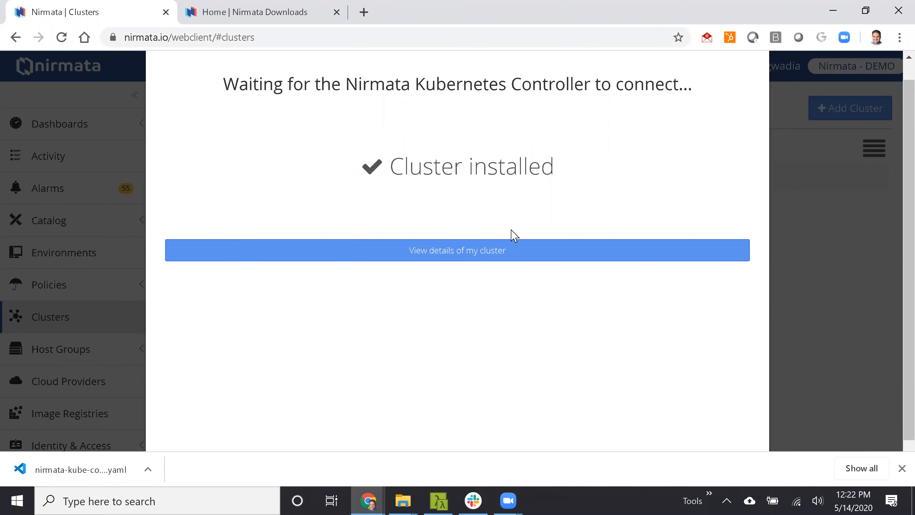
Open the newly added cluster's details, view its system tasks and dismiss the browser's download bar.
left_click(454, 259)
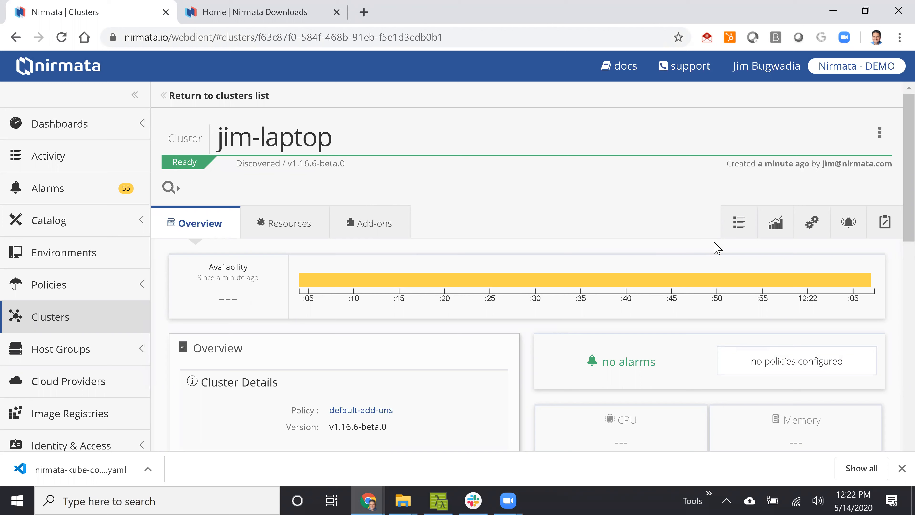
left_click(883, 223)
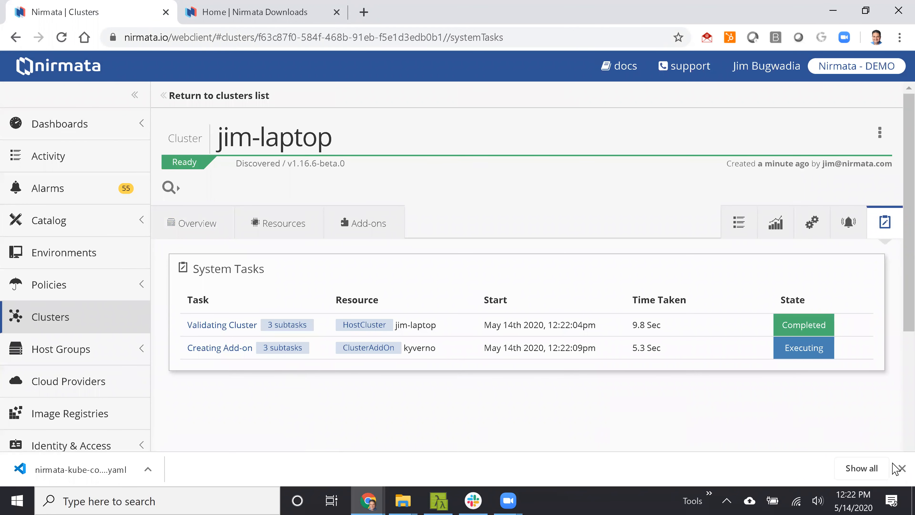
left_click(901, 468)
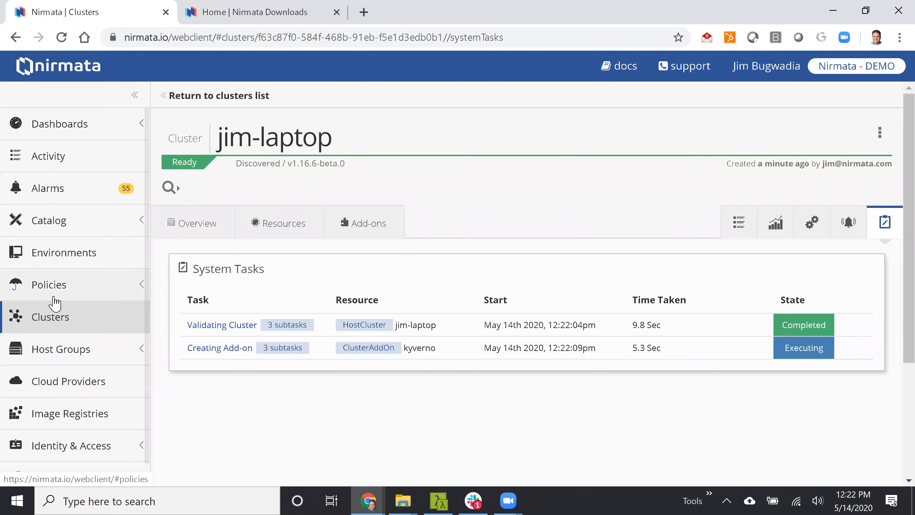
Open the workload policies and look through the policy list.
left_click(85, 294)
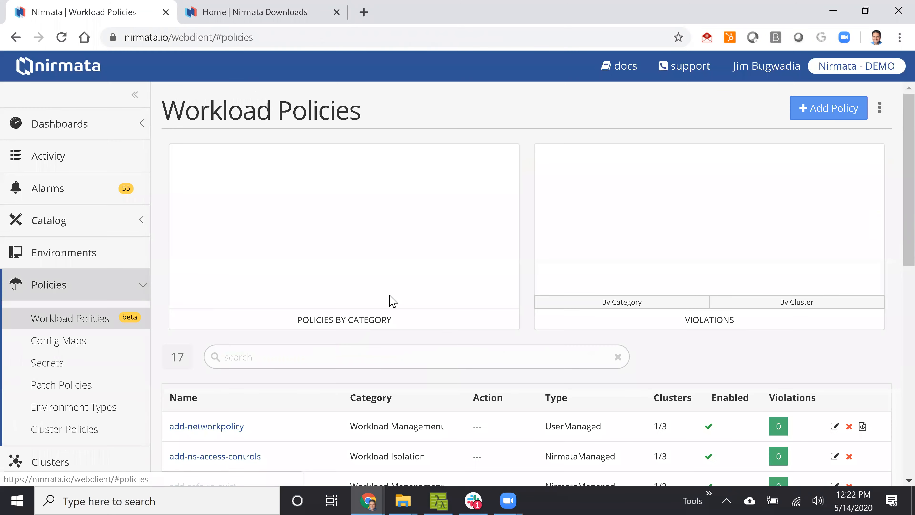
scroll(396, 318, "down", 3)
scroll(287, 324, "down", 3)
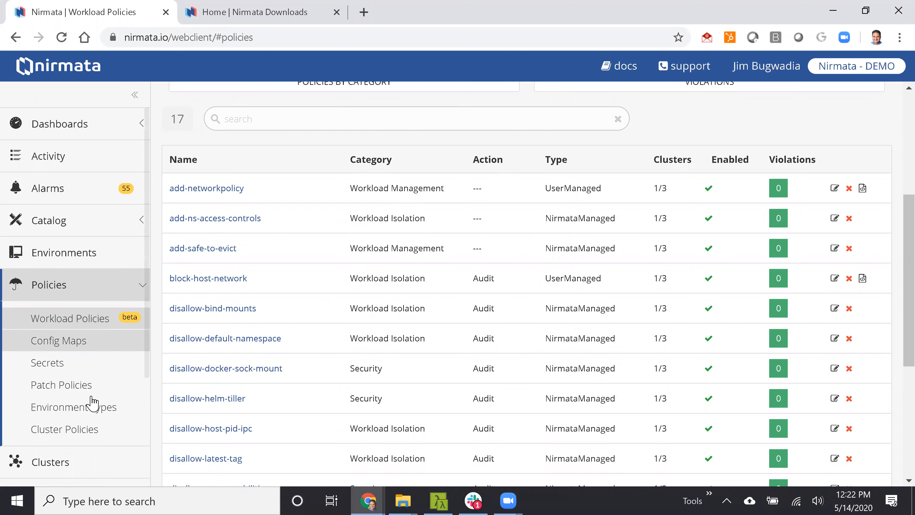
Open the default-addons policy among the cluster policies and examine its add-ons.
left_click(91, 429)
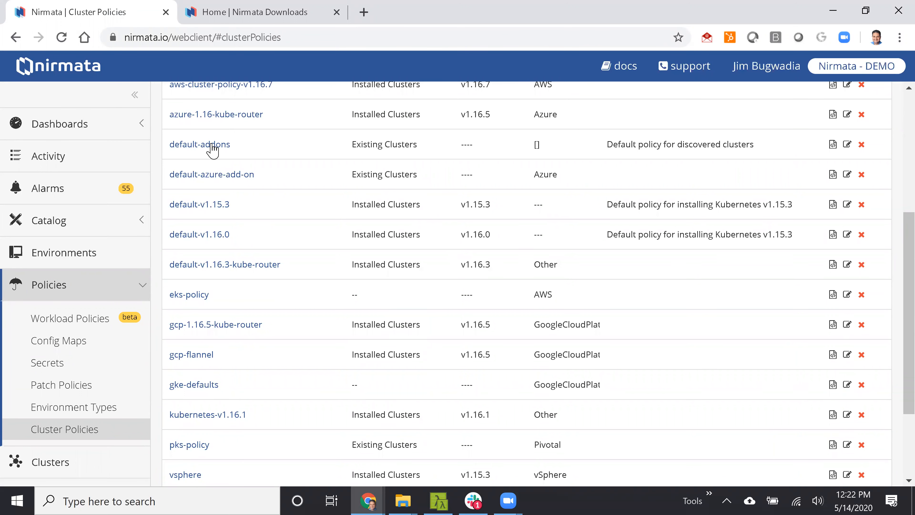
left_click(199, 146)
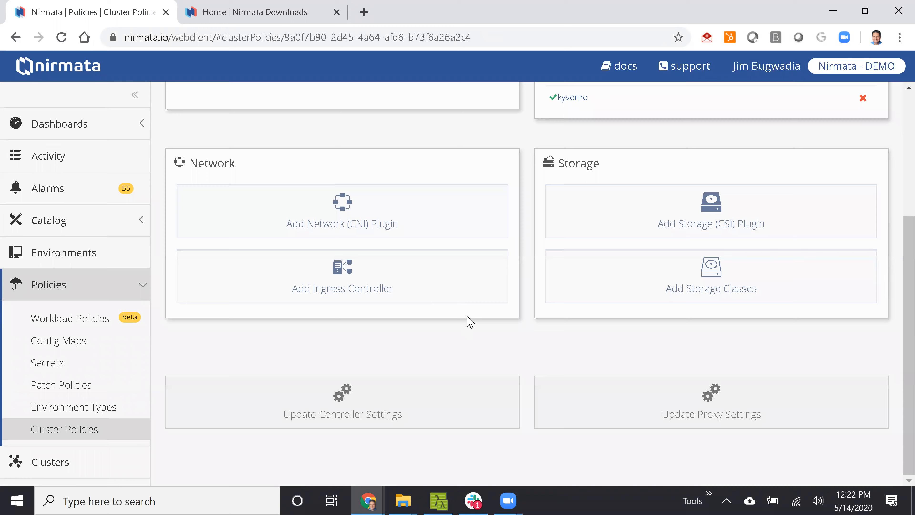
scroll(468, 317, "up", 3)
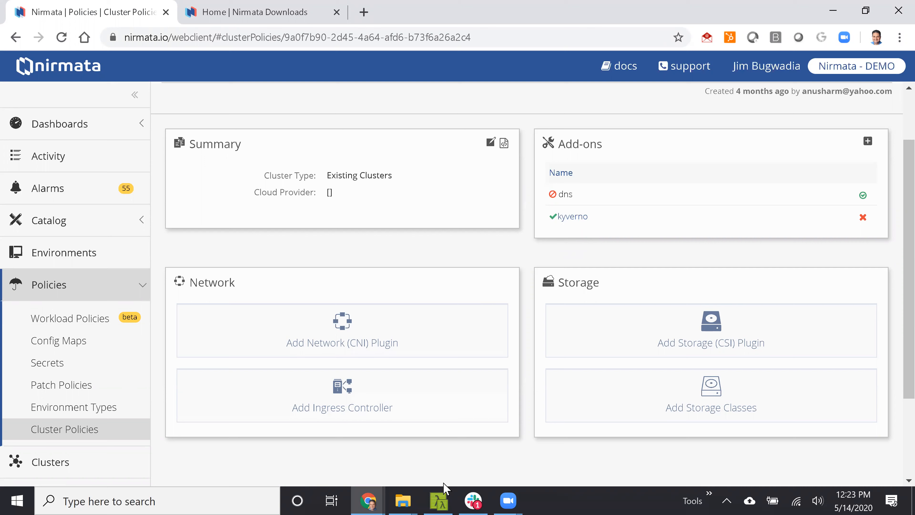
Switch to Cmder, rerun kubectl get ns and highlight the kyverno and nirmata namespaces in the output.
left_click(439, 499)
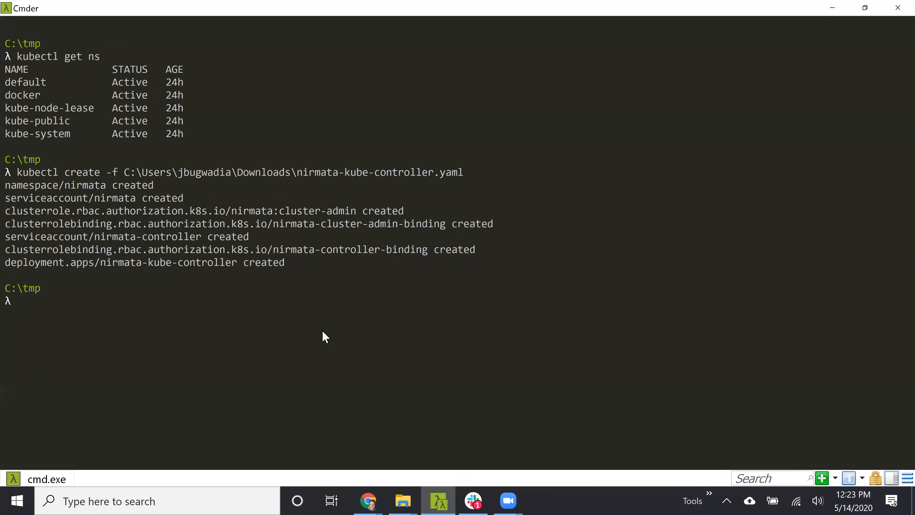
key("Up")
key("Down")
key("Up")
key("Up")
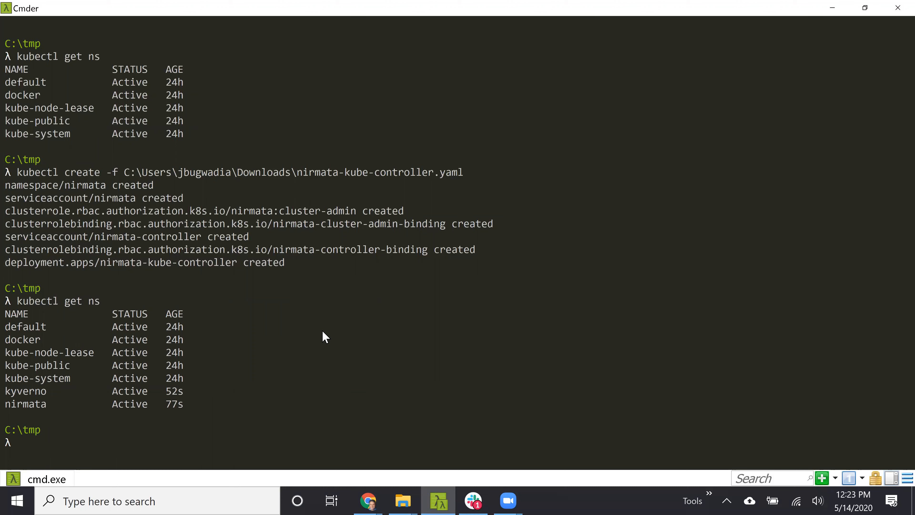
double_click(29, 393)
left_click(45, 409)
double_click(44, 406)
left_click(414, 363)
Return to the Nirmata window in Chrome and open the jim-laptop cluster from the clusters list.
mouse_move(376, 492)
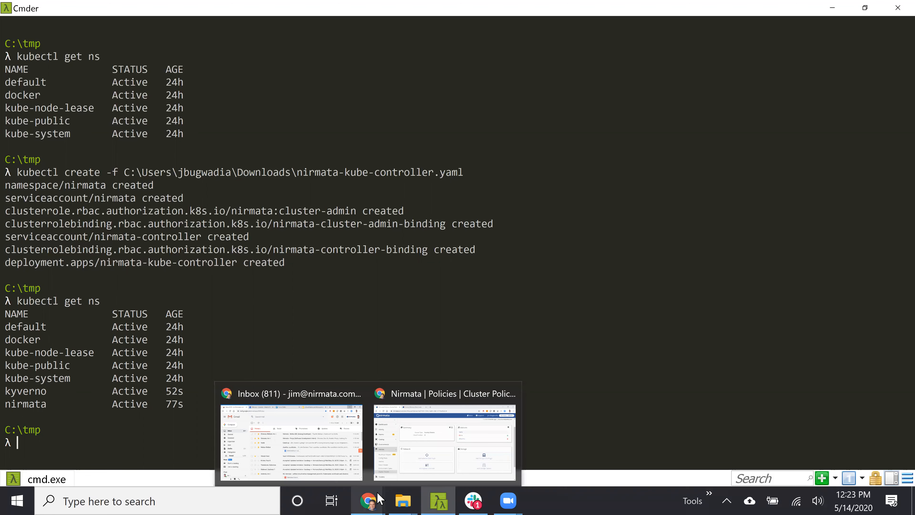
left_click(470, 459)
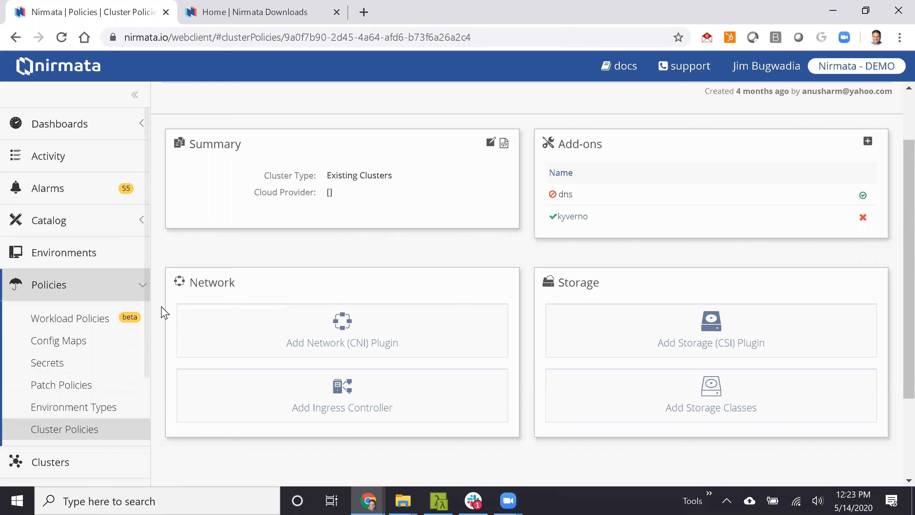
scroll(116, 283, "down", 5)
left_click(61, 265)
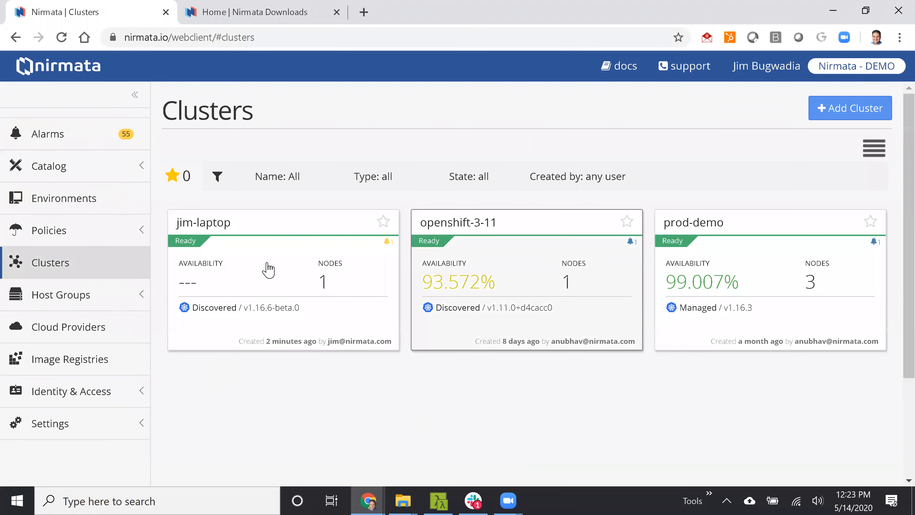
left_click(268, 268)
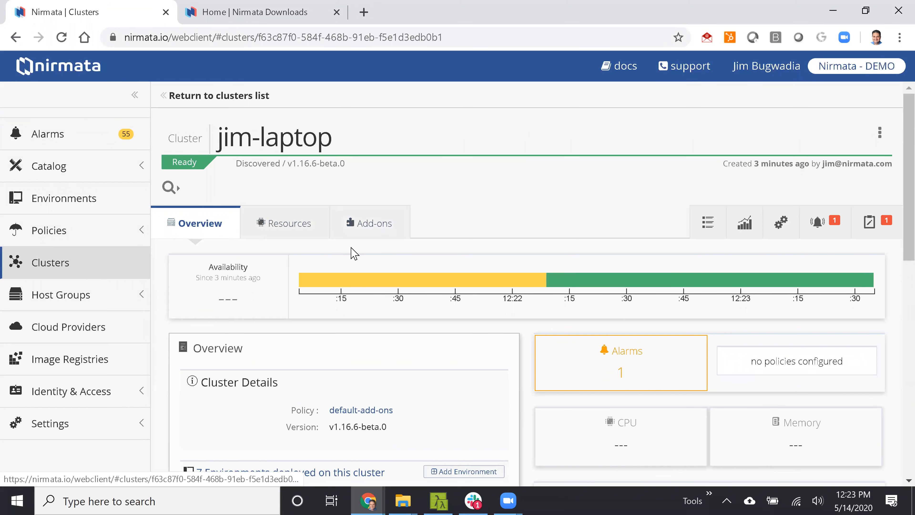
Add an environment named demo with the medium environment type to the jim-laptop cluster.
scroll(354, 252, "down", 3)
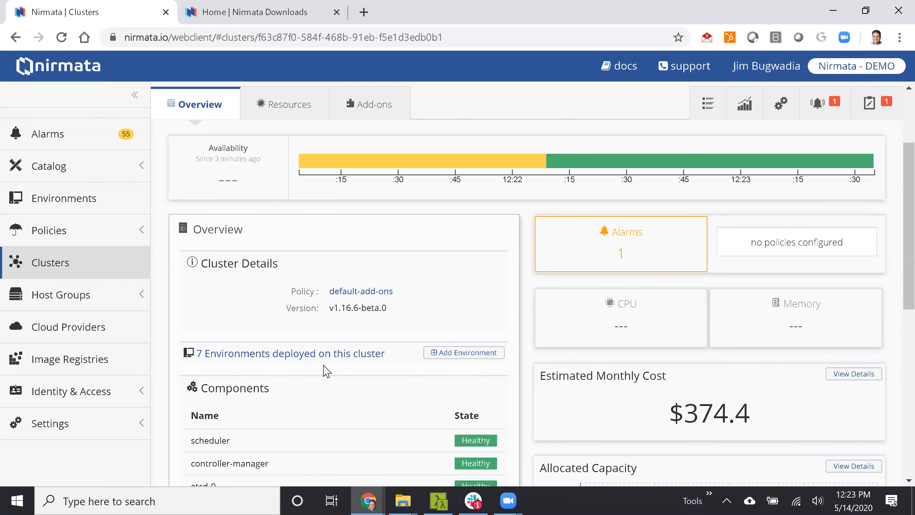
left_click(444, 355)
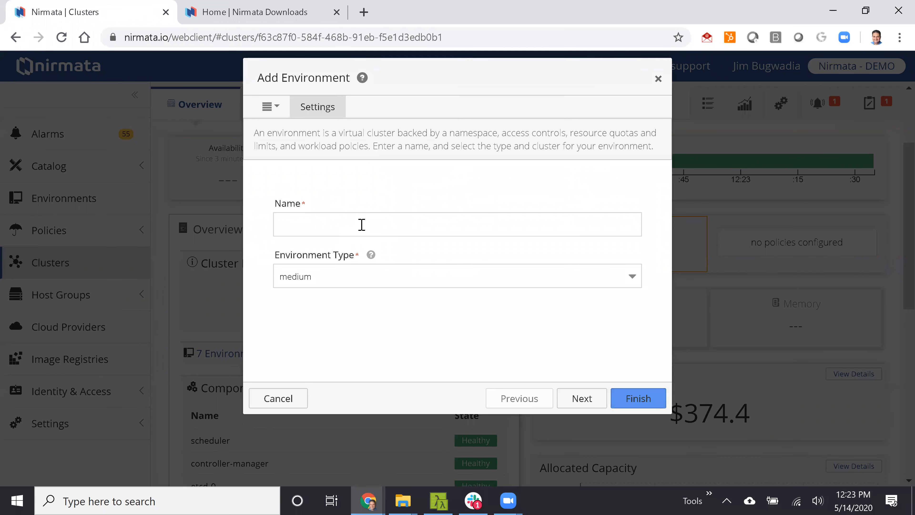
left_click(362, 224)
type("demo")
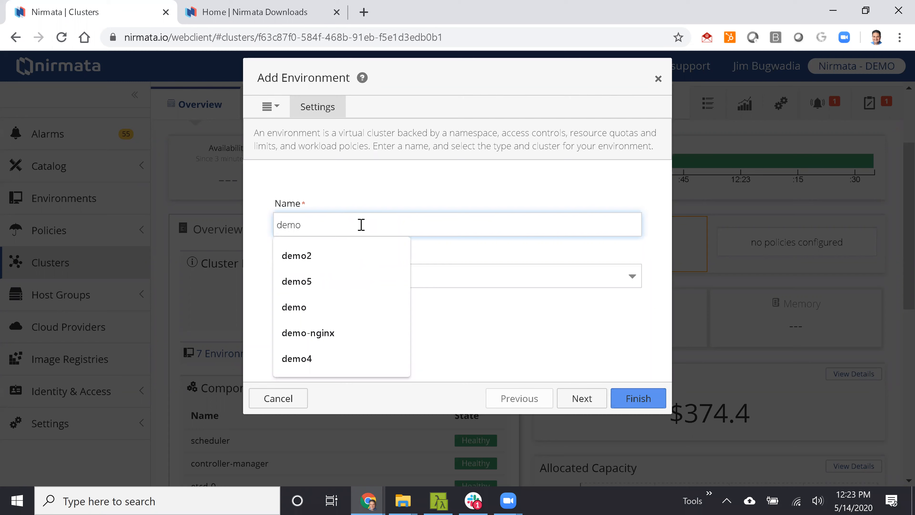
left_click(455, 252)
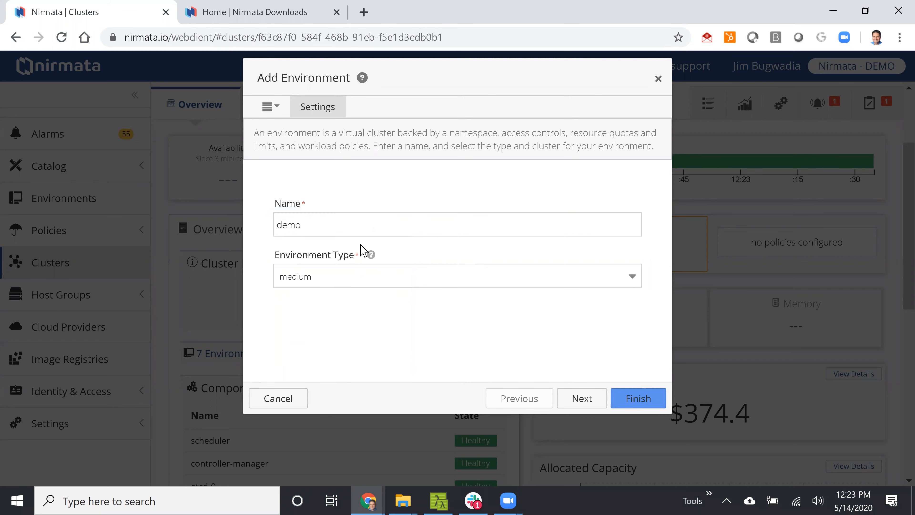
left_click(351, 283)
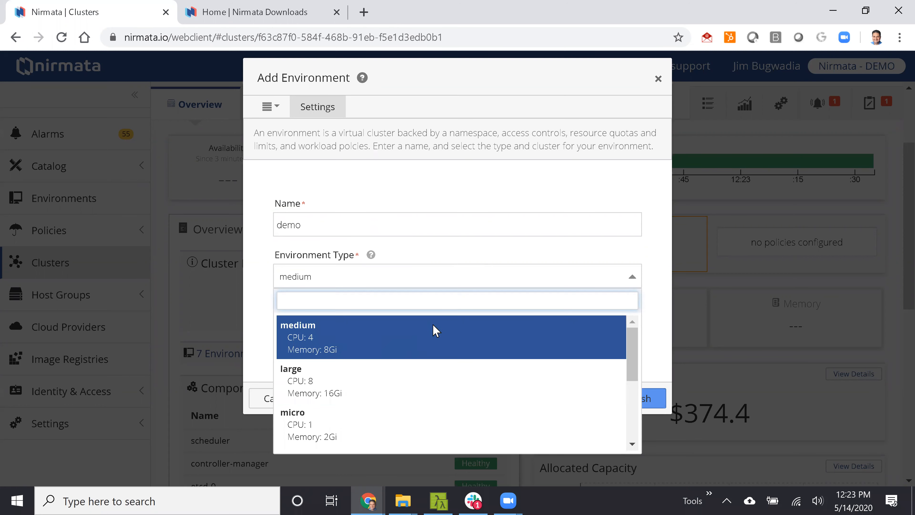
left_click(432, 327)
left_click(631, 401)
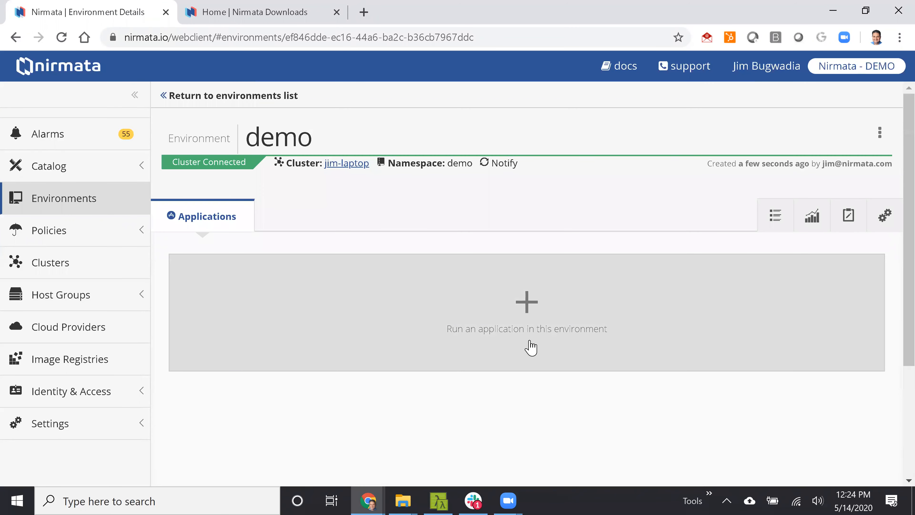
Open the demo environment's settings and examine its access controls, resource quota and limit range.
left_click(887, 217)
scroll(508, 245, "down", 3)
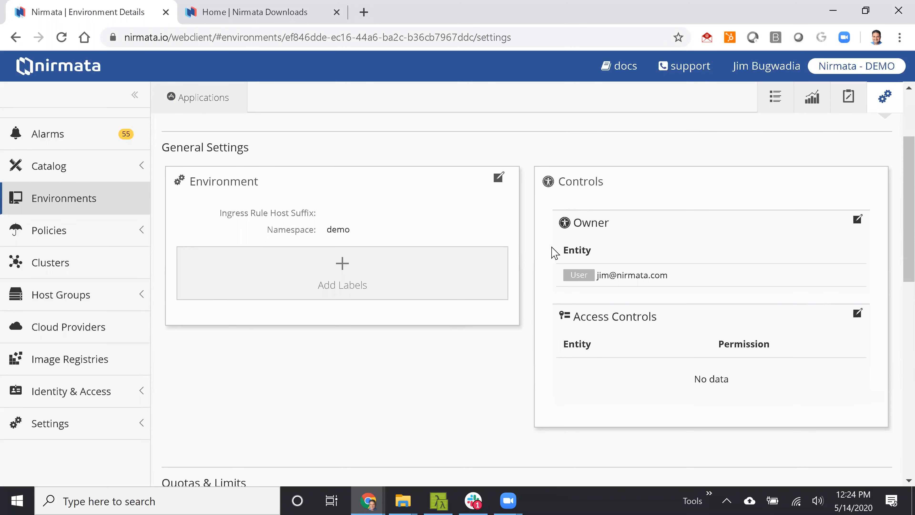
scroll(486, 342, "down", 6)
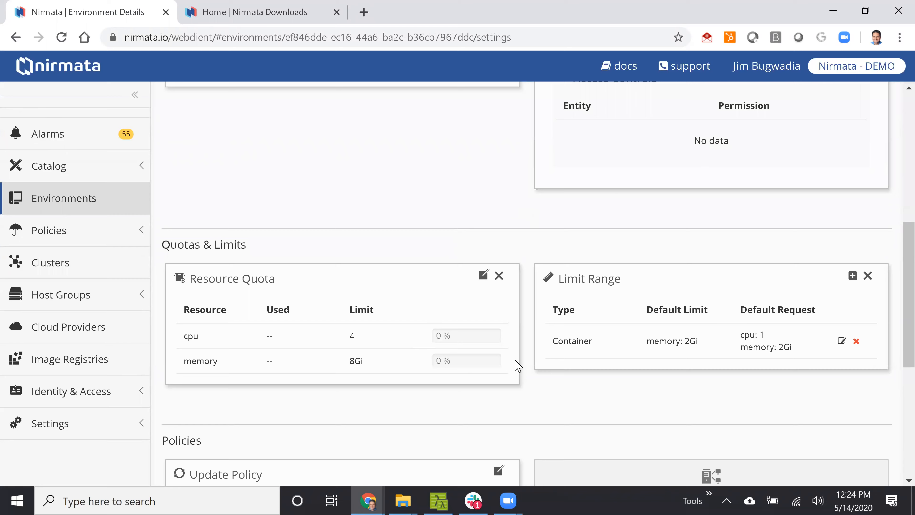
scroll(517, 365, "up", 9)
Run the ghost application from the demo-applications catalog in the demo environment, using ghost as the run name.
left_click(218, 218)
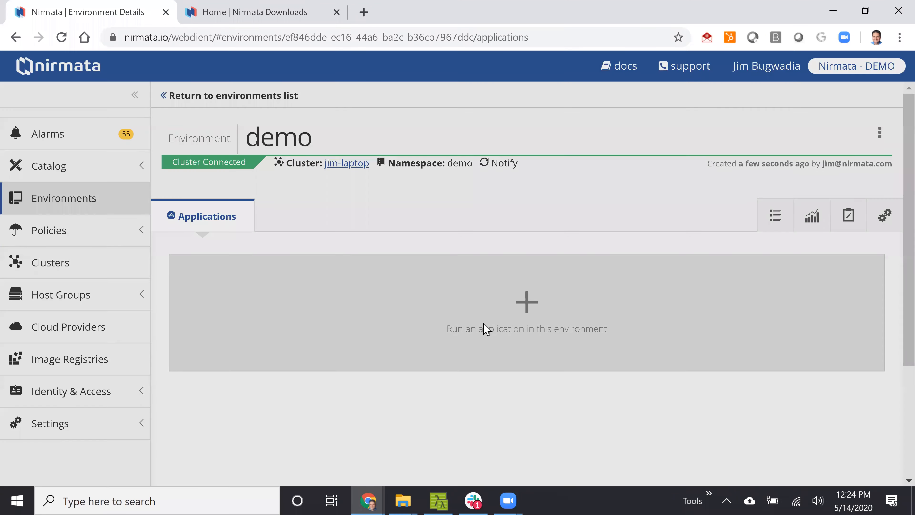
left_click(486, 328)
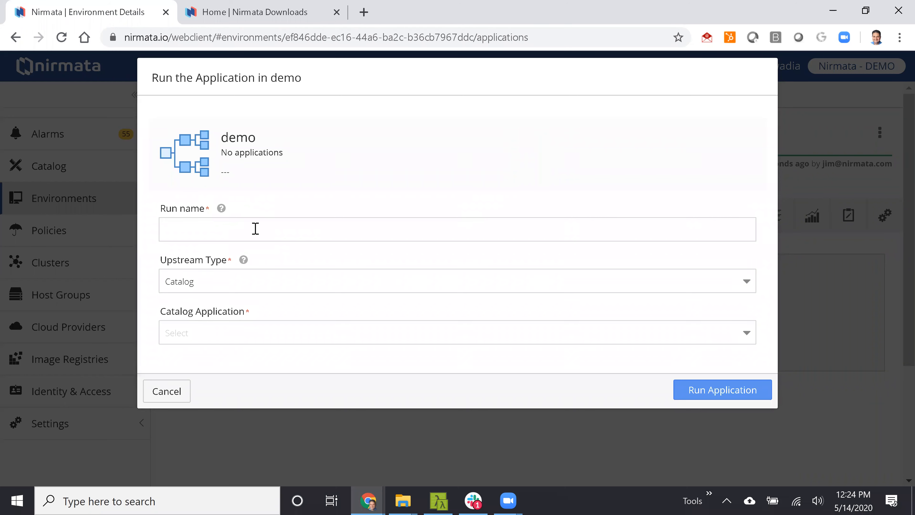
left_click(254, 286)
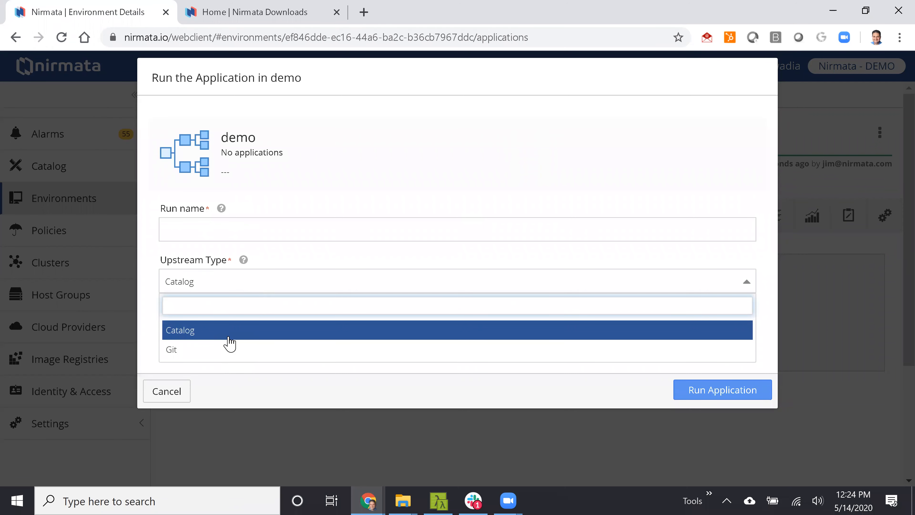
left_click(217, 229)
type("ghost")
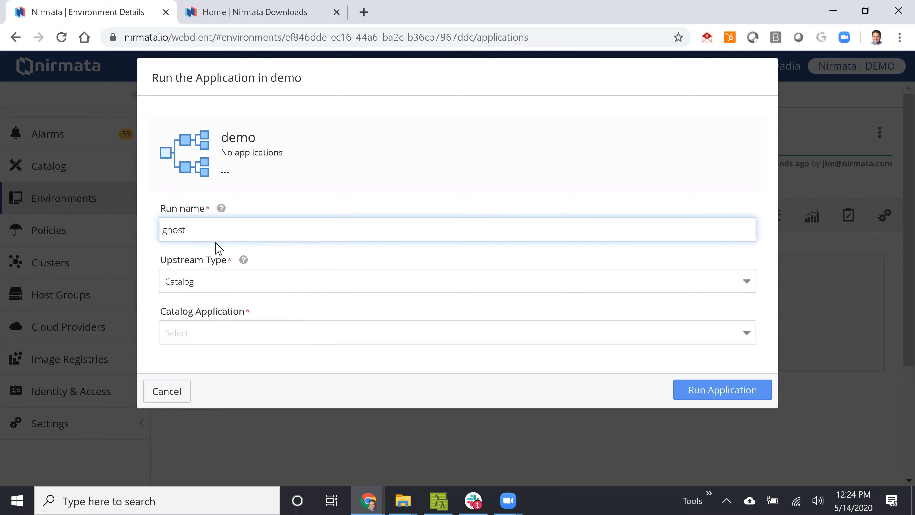
left_click(217, 333)
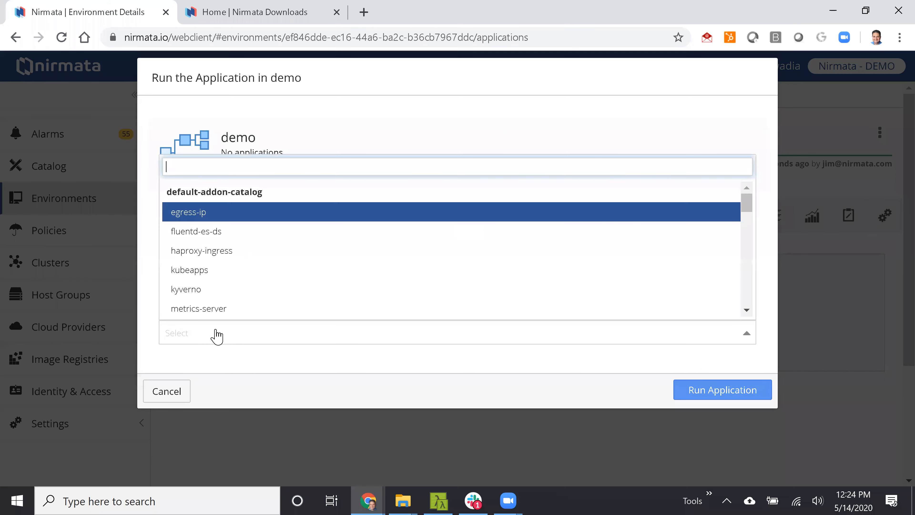
scroll(254, 238, "down", 3)
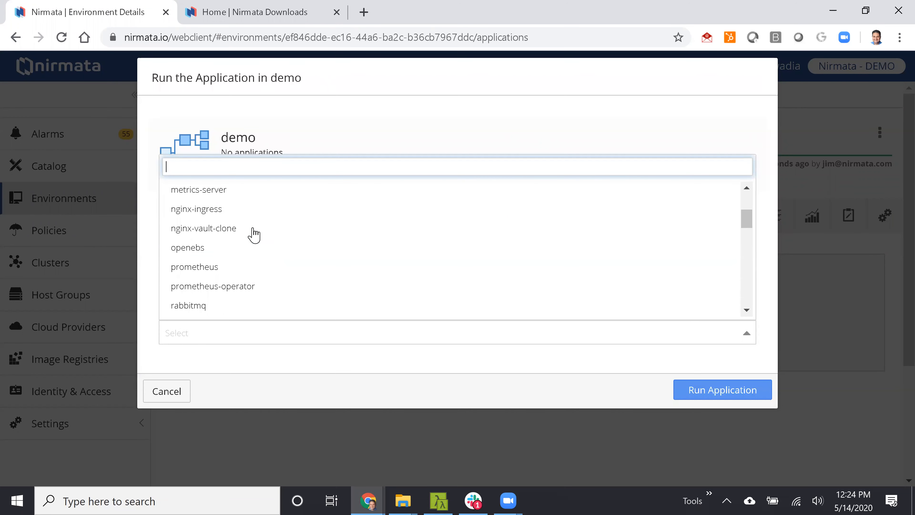
type("gh")
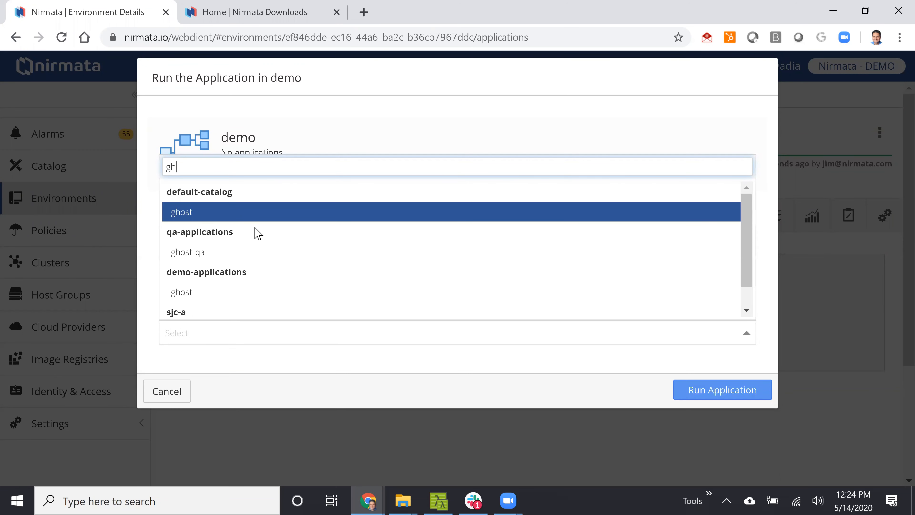
left_click(281, 299)
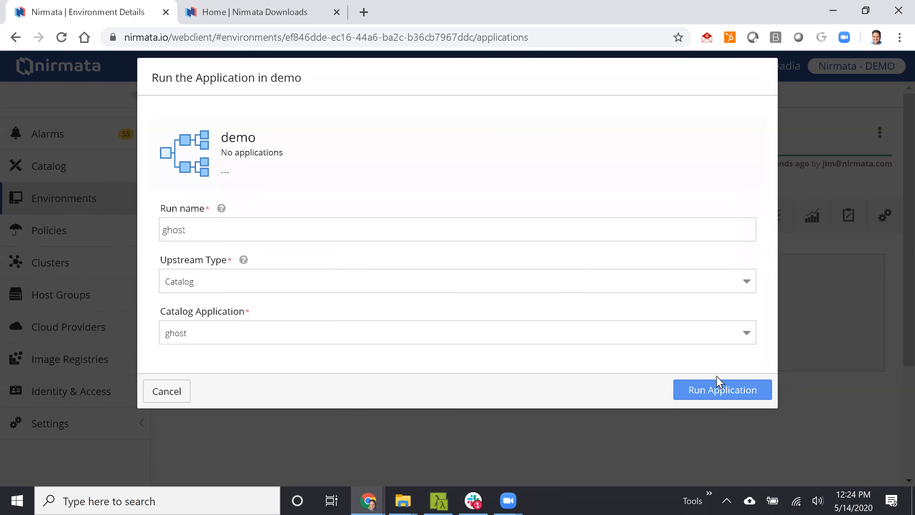
left_click(717, 390)
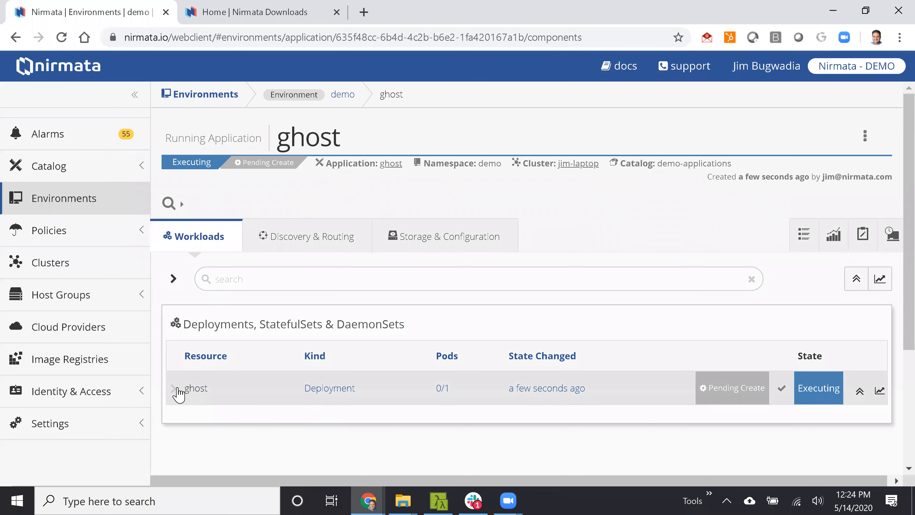
Expand the ghost deployment's pods, and inspect the Ingress creation subtask of the Run Application system task.
left_click(177, 390)
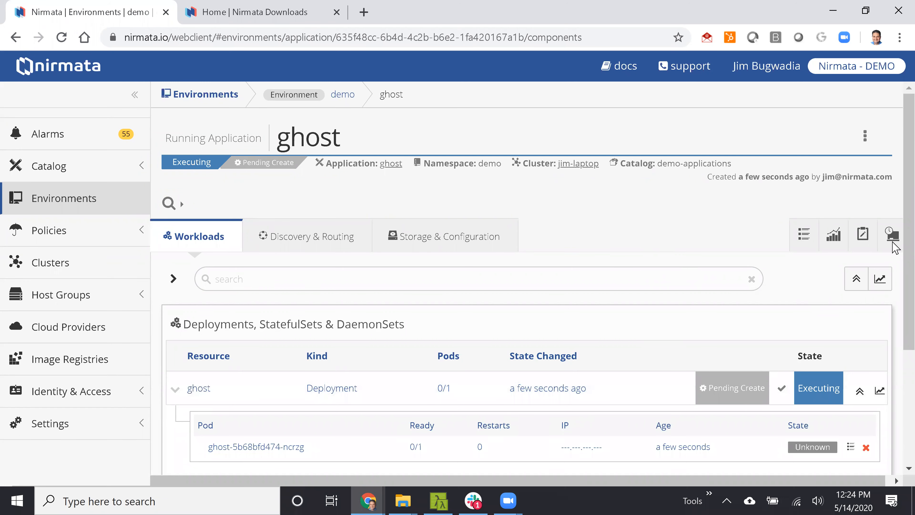
left_click(863, 234)
left_click(202, 372)
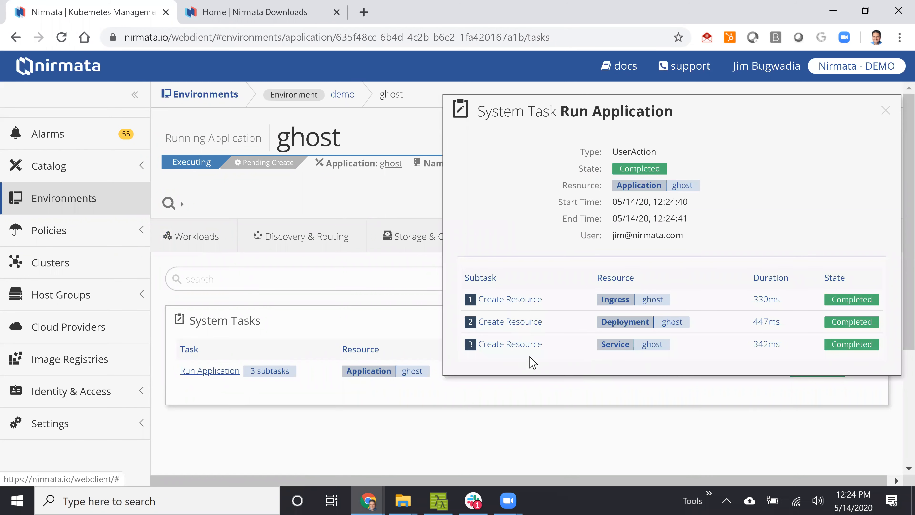
left_click(518, 300)
scroll(680, 327, "down", 4)
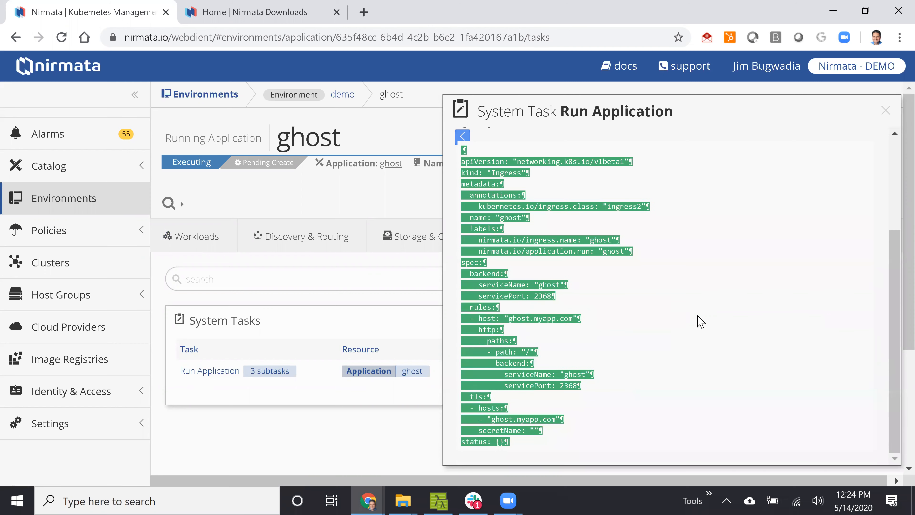
scroll(699, 320, "up", 5)
left_click(885, 110)
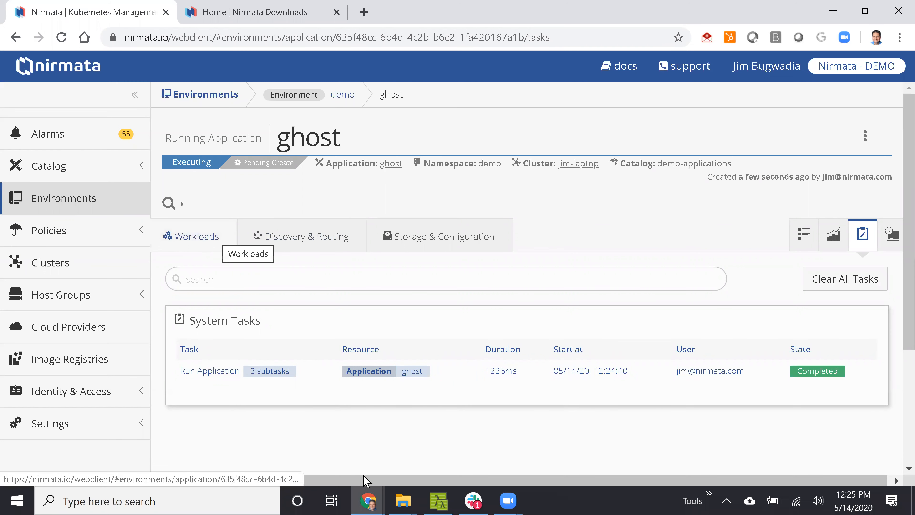
Switch to Cmder, clear the console, rerun kubectl get ns and highlight the demo namespace in the output.
mouse_move(432, 497)
left_click(406, 392)
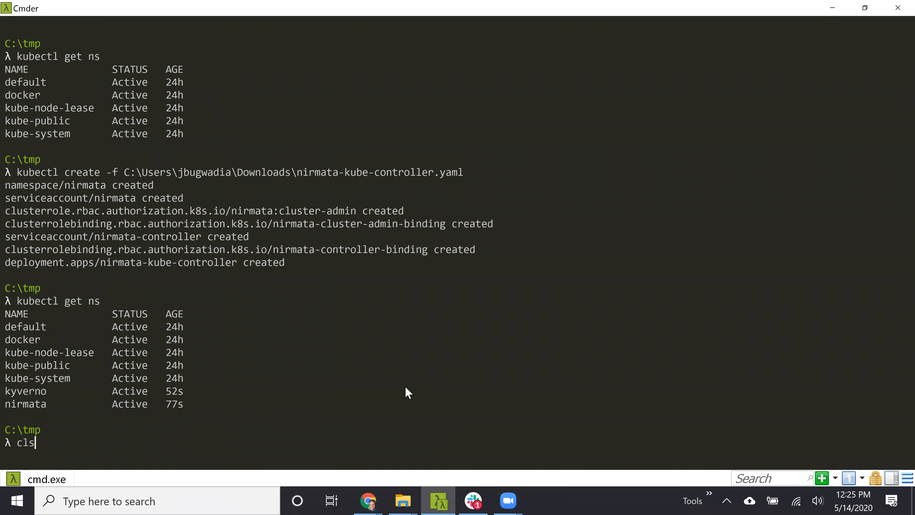
type("cls")
key("Return")
key("Up")
key("Up")
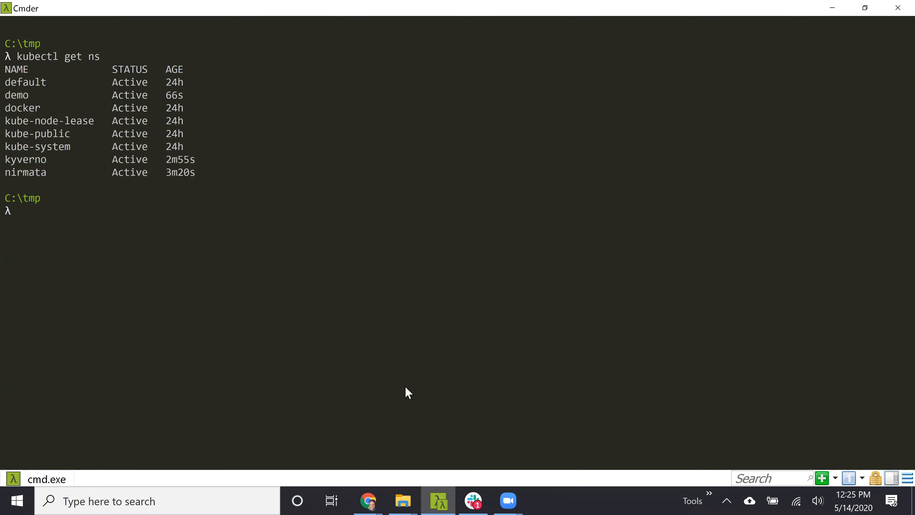
double_click(16, 95)
left_click(188, 217)
Run kubectl -n demo get pods and highlight the ghost pod's name in the output.
key("Up")
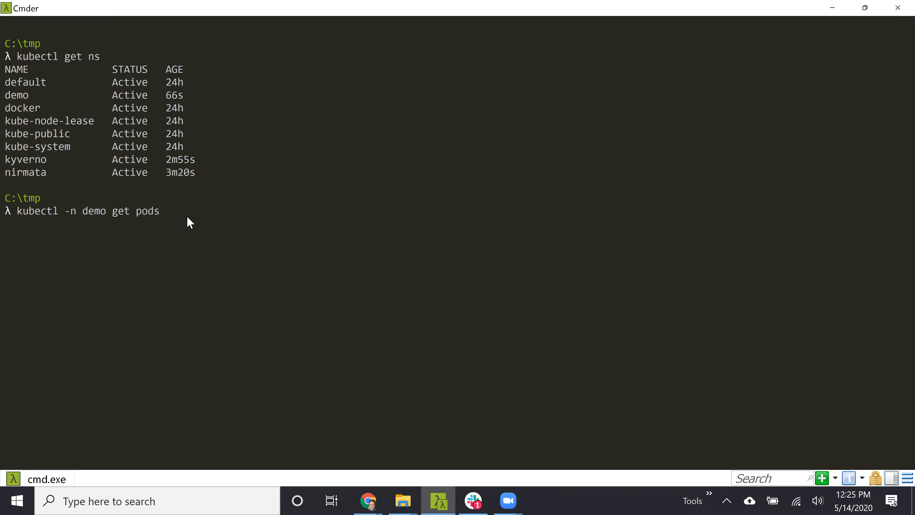
key("Return")
double_click(63, 236)
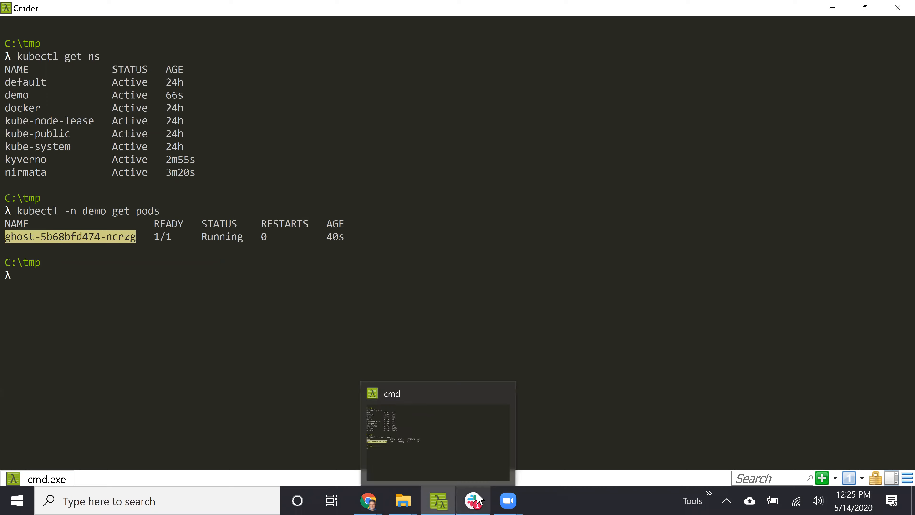
Return to the Nirmata window in Chrome and check the ghost deployment's pods among the application's workloads.
mouse_move(378, 492)
left_click(455, 459)
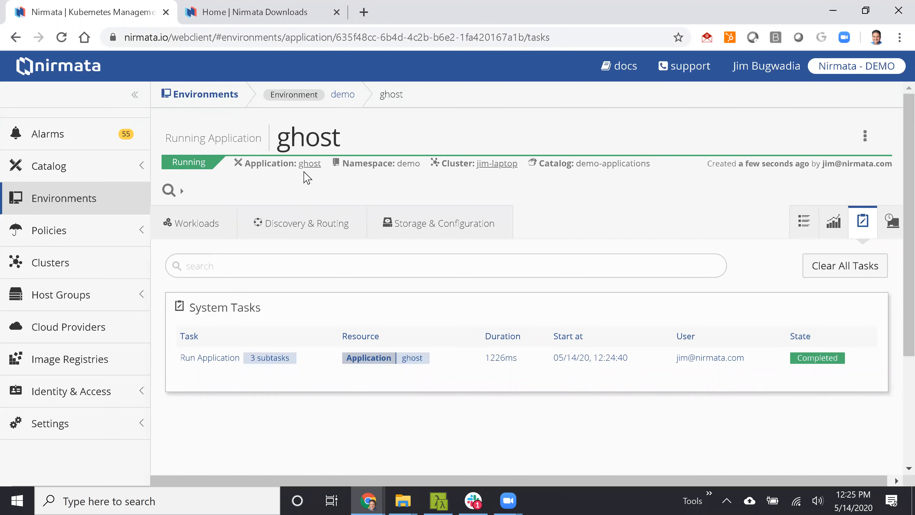
left_click(209, 225)
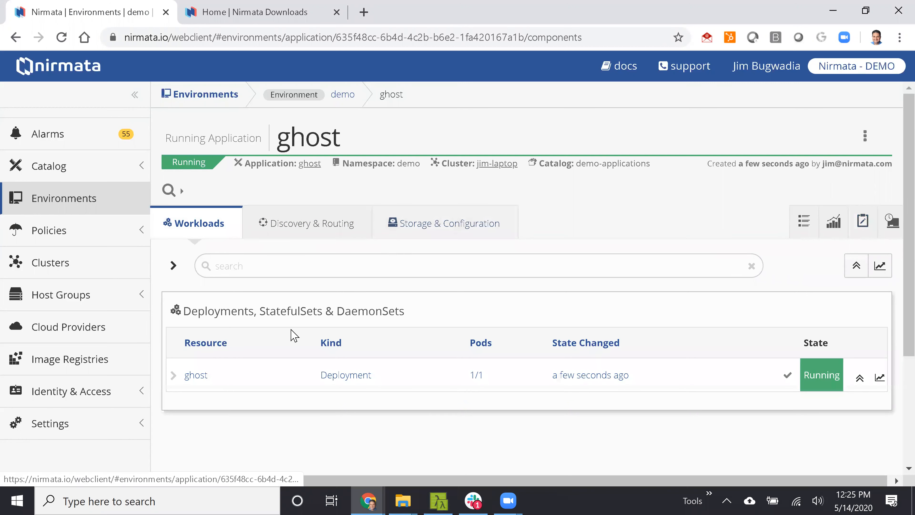
left_click(174, 376)
left_click(177, 377)
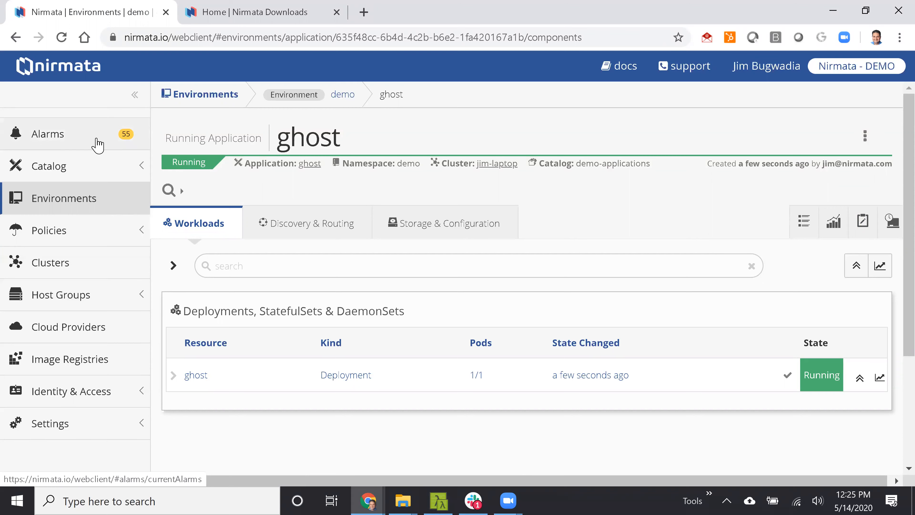
View the current alarms by category, and open the dashboards overview.
left_click(98, 146)
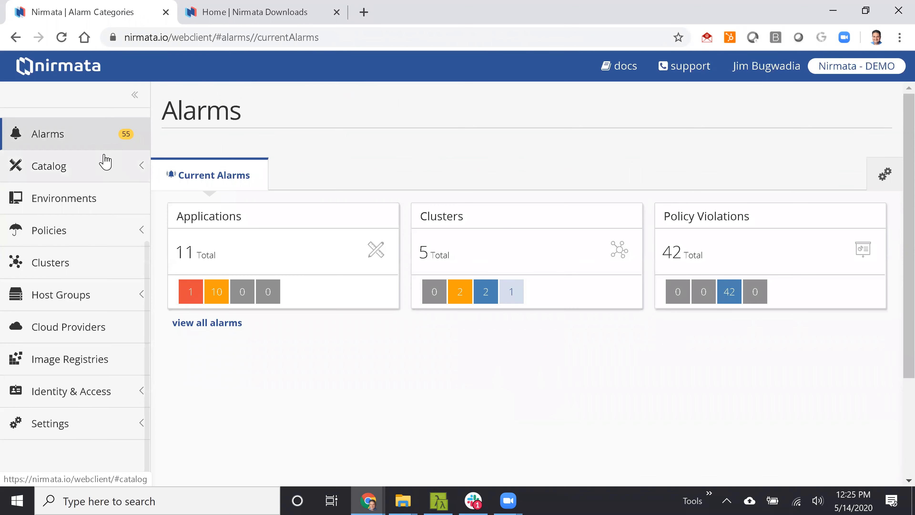
scroll(106, 162, "up", 2)
left_click(92, 125)
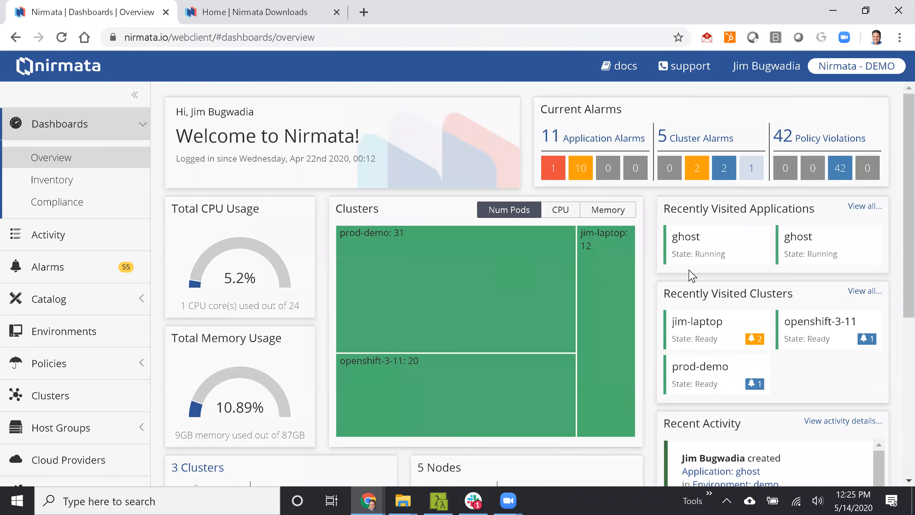